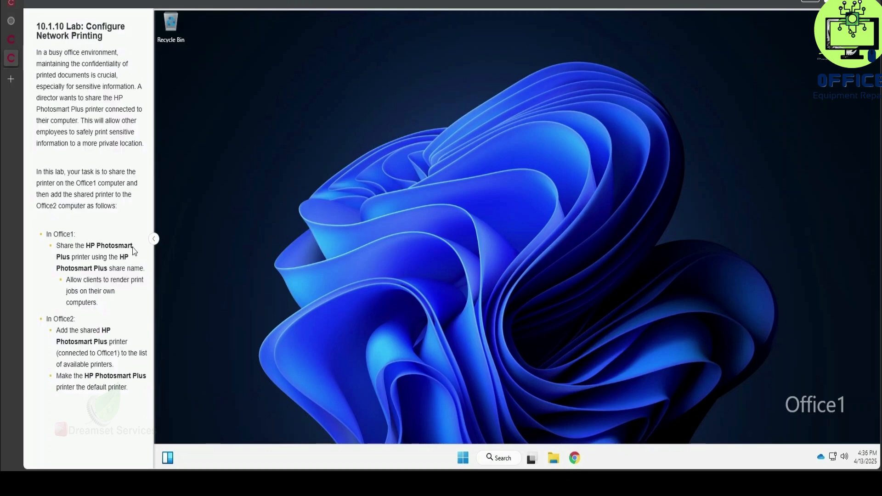
Examine the back of the HP Photosmart Plus printer in Office 1 and check what its USB cable connects to.
scroll(129, 256, "up", 1)
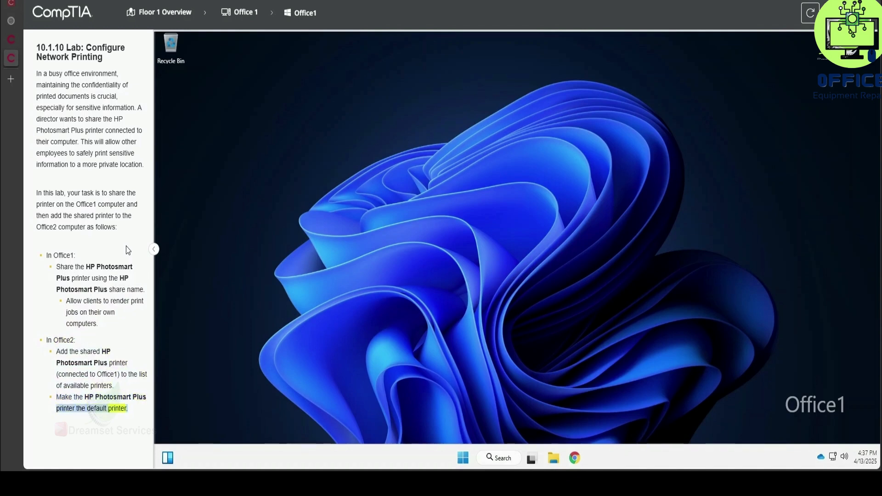
scroll(127, 248, "down", 1)
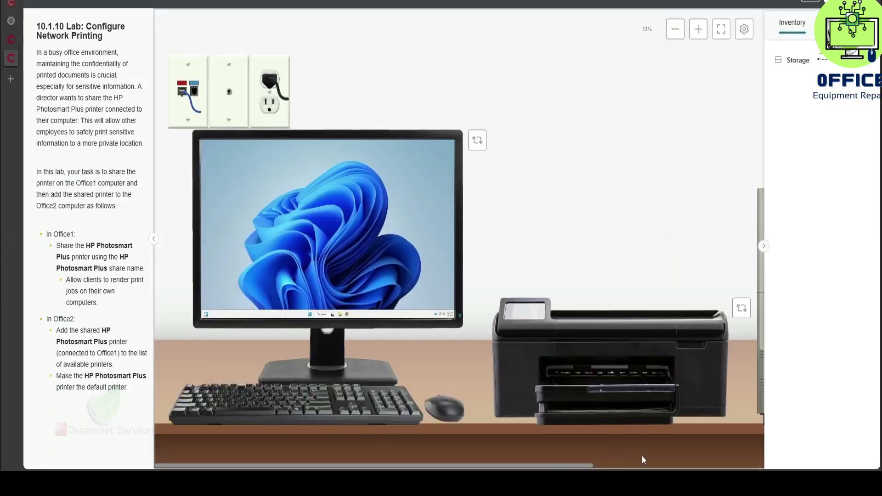
left_click_drag(517, 467, 607, 440)
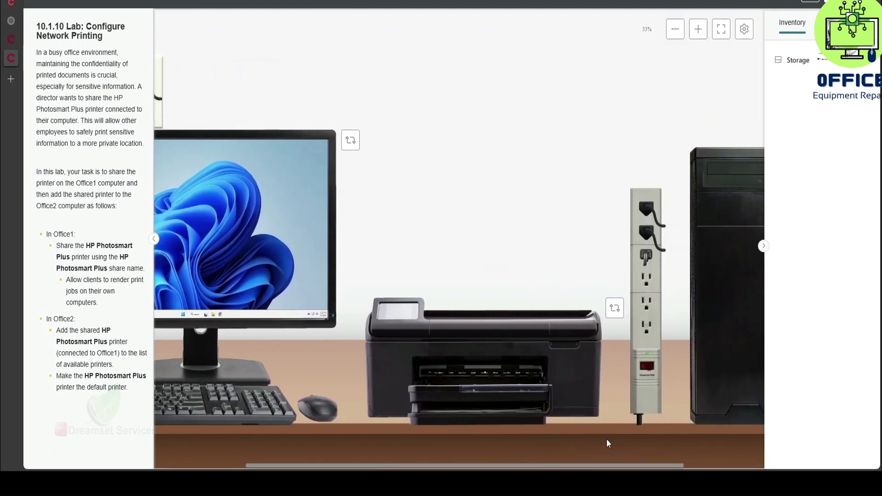
left_click(587, 355)
left_click(613, 312)
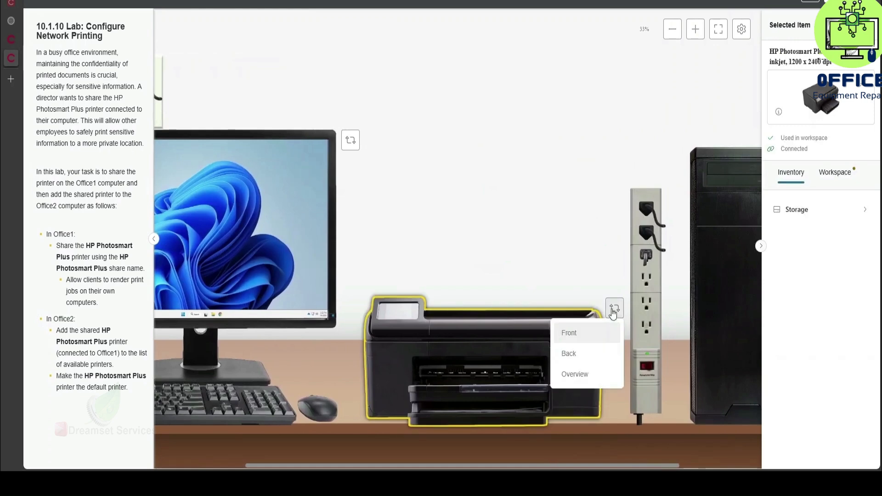
left_click(589, 358)
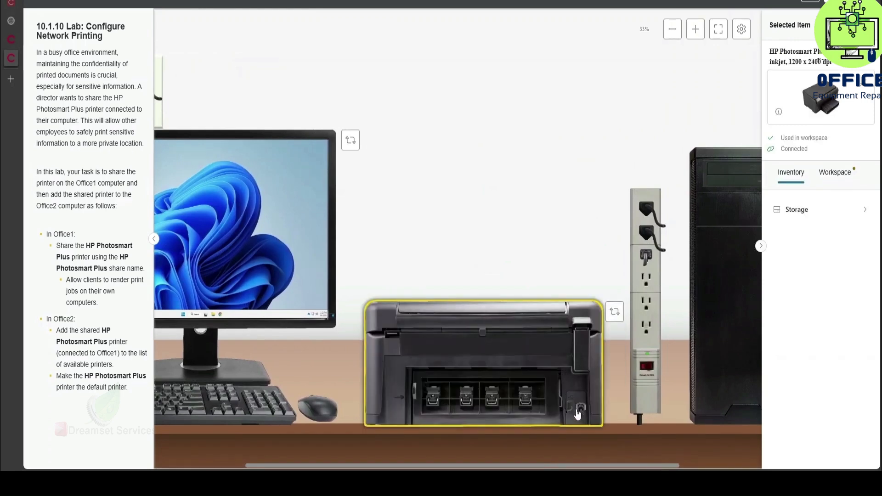
left_click(573, 413)
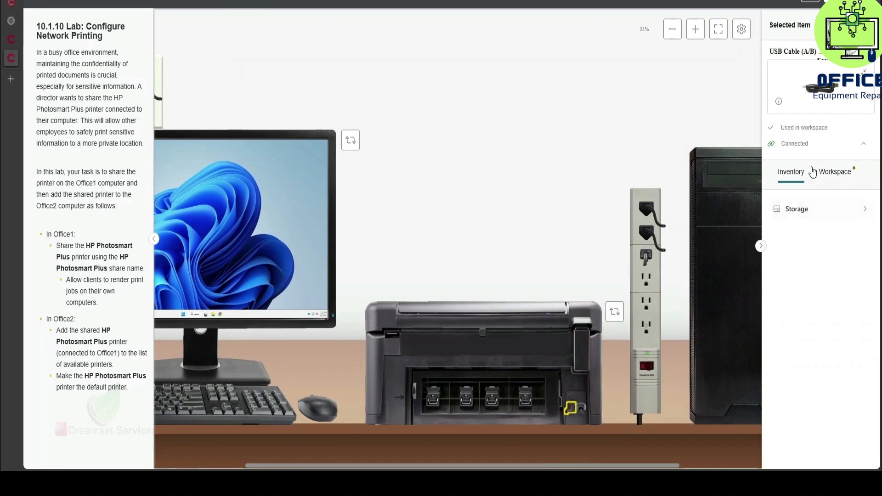
left_click(864, 146)
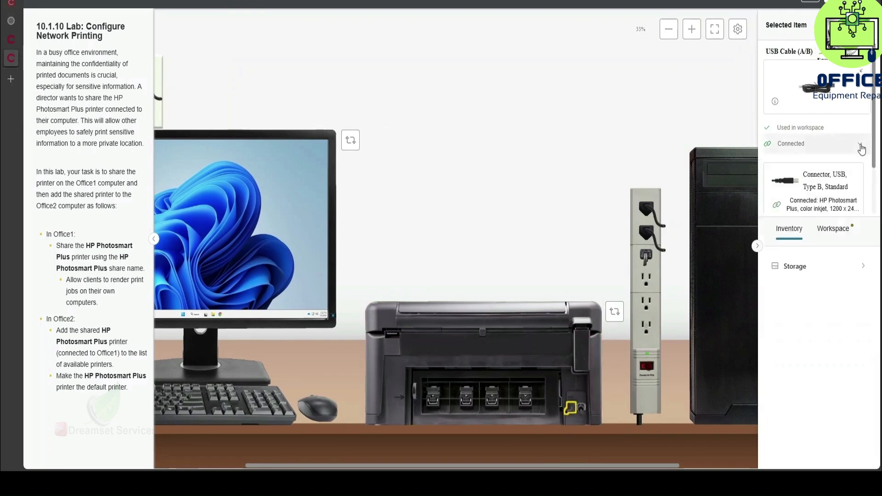
scroll(801, 190, "down", 3)
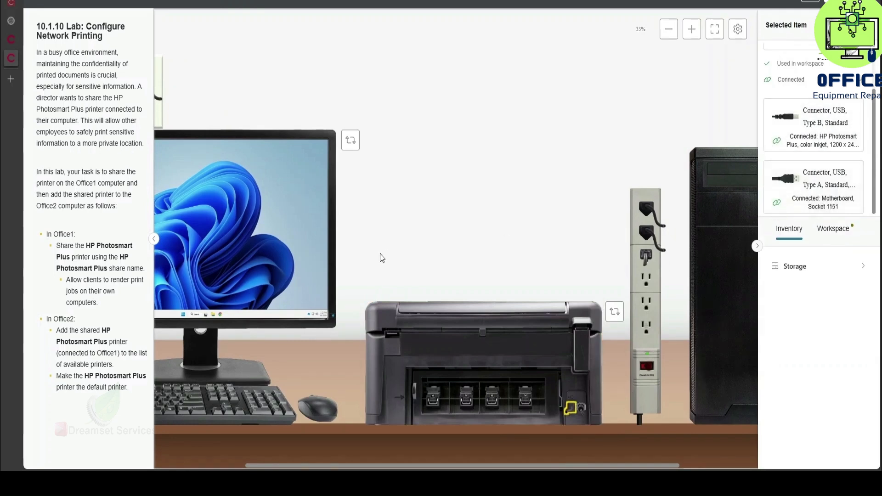
Open the Office1 computer's desktop, bring up Devices and Printers from Control Panel, and maximize its window.
left_click(231, 254)
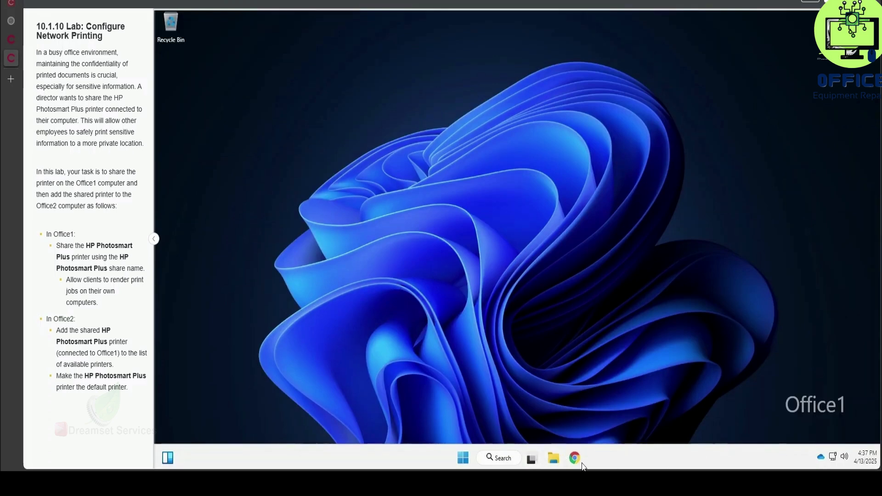
left_click(500, 459)
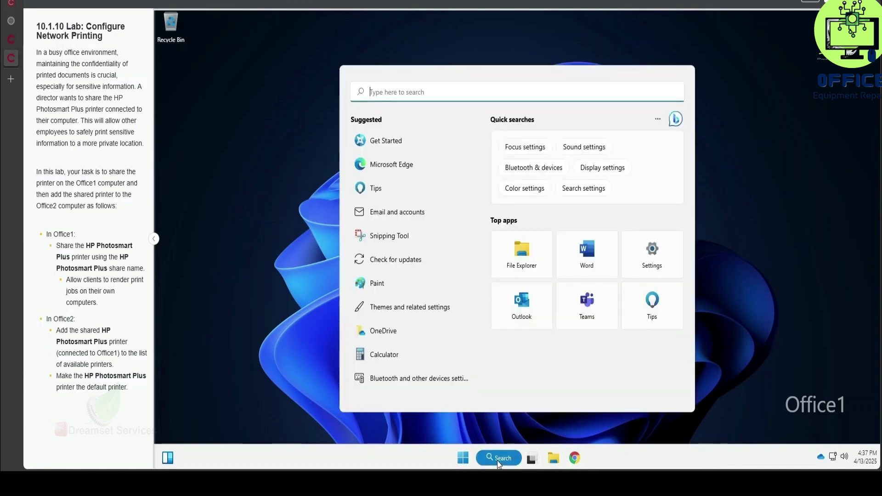
type("con")
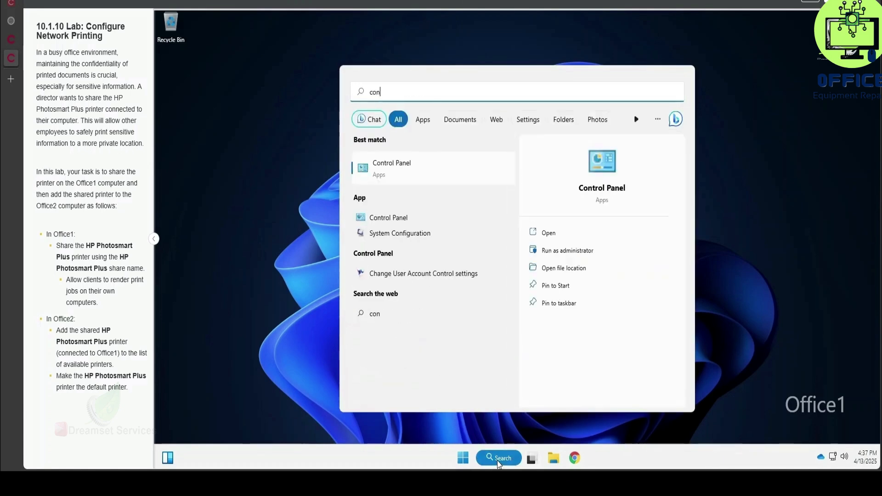
left_click(498, 460)
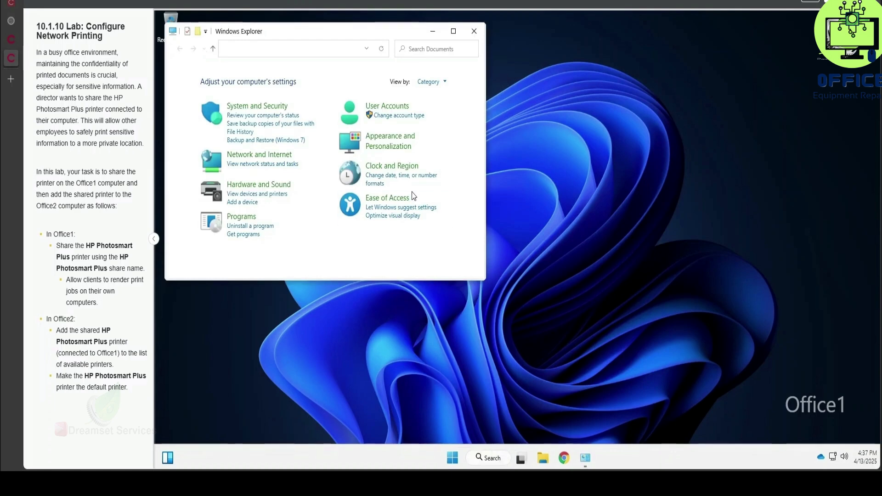
left_click(274, 195)
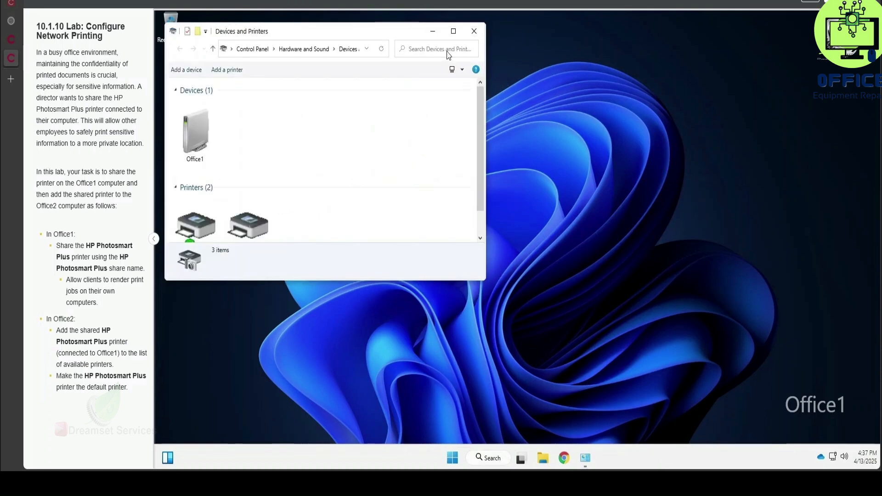
left_click(454, 31)
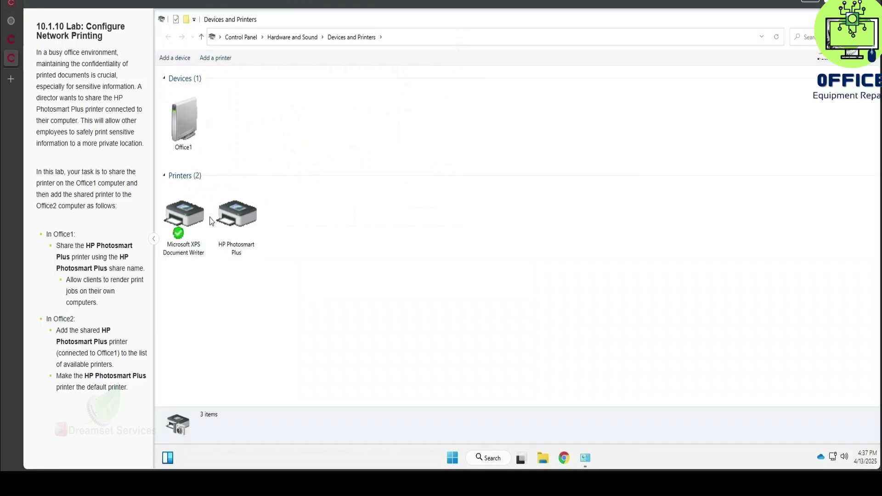
Set the HP Photosmart Plus as the default printer on Office1.
left_click(243, 214)
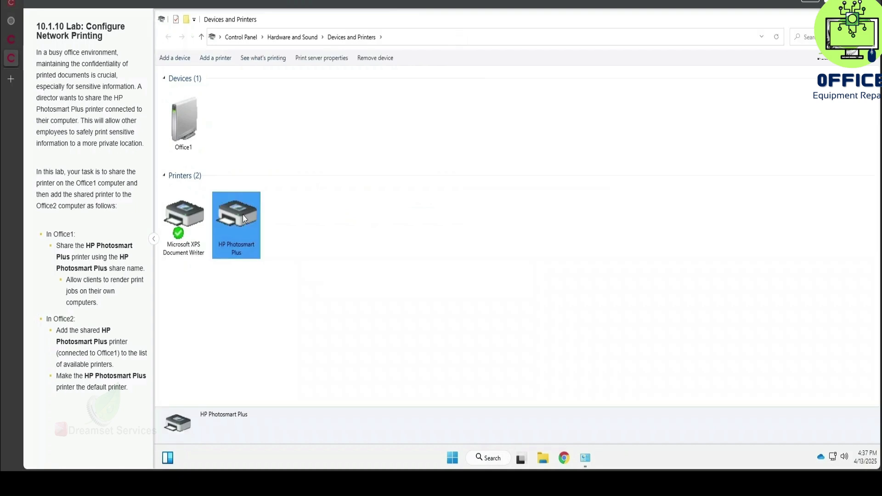
right_click(246, 216)
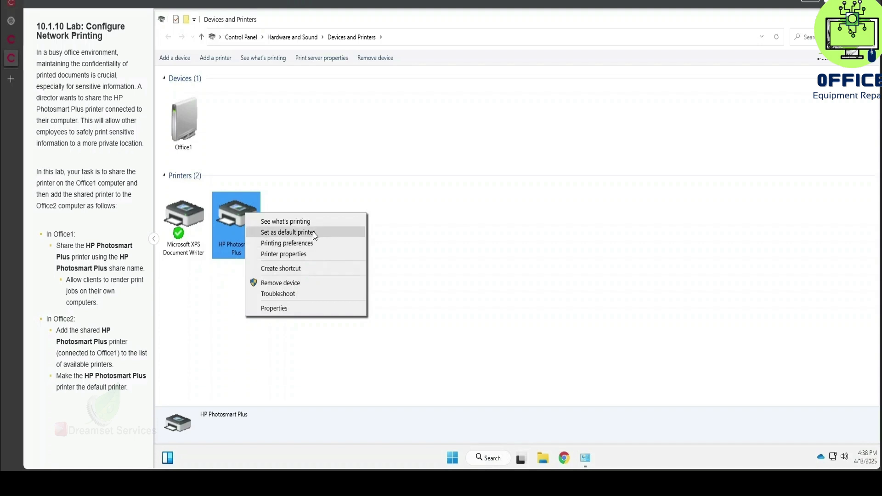
left_click(295, 232)
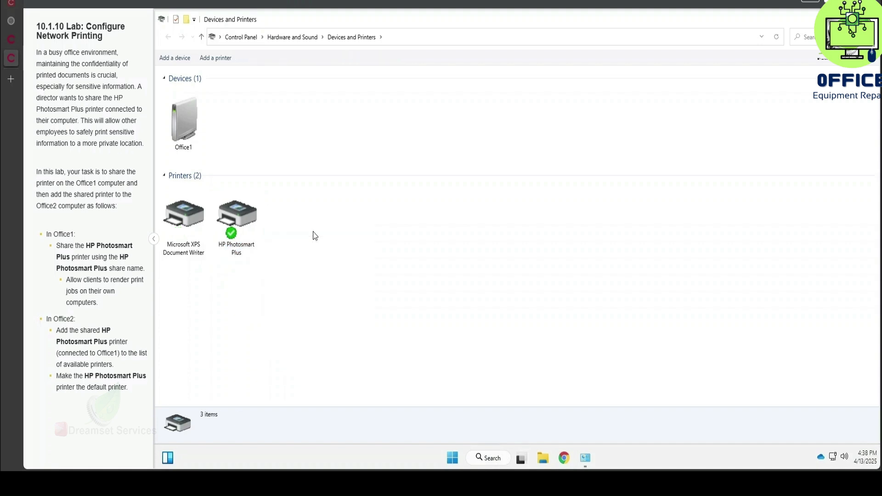
right_click(245, 216)
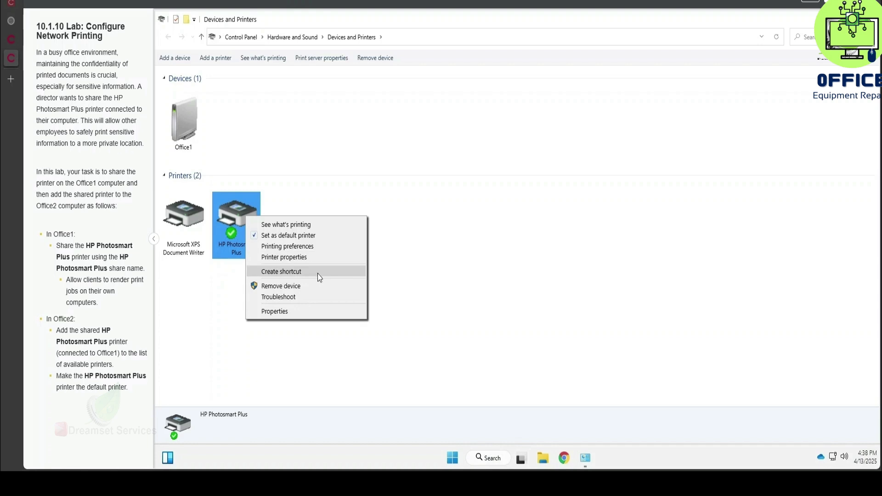
left_click(314, 311)
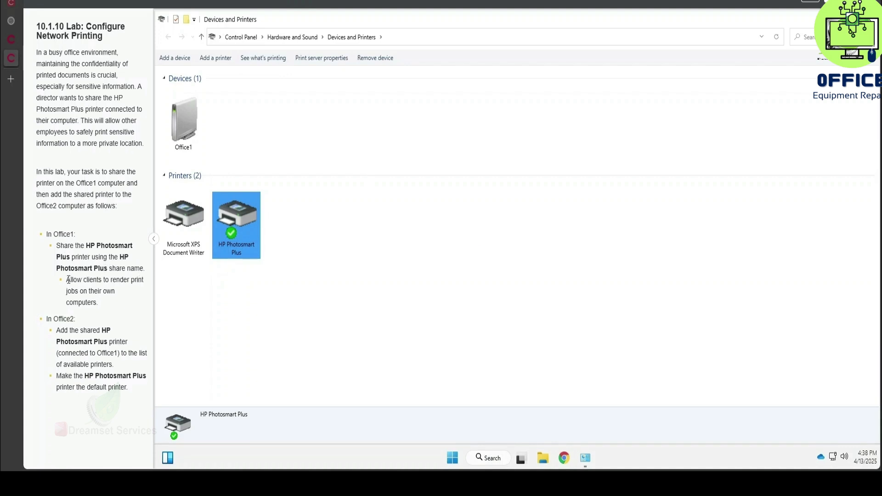
left_click_drag(71, 280, 111, 305)
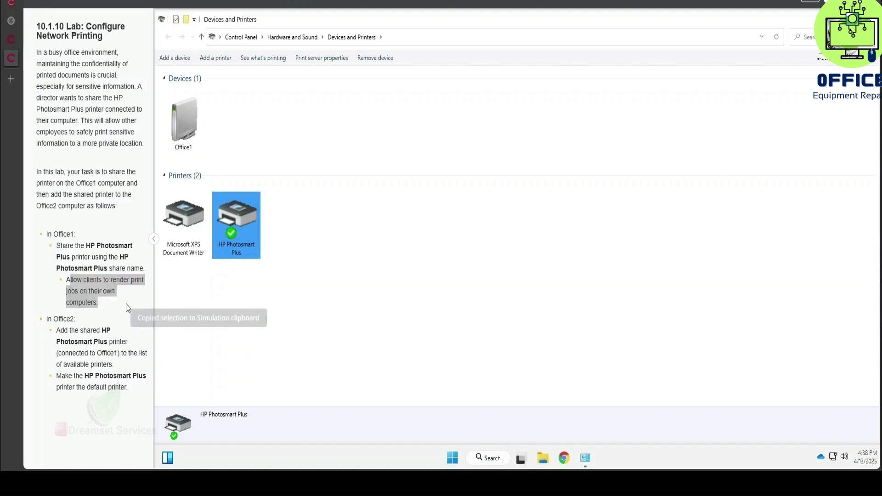
right_click(244, 245)
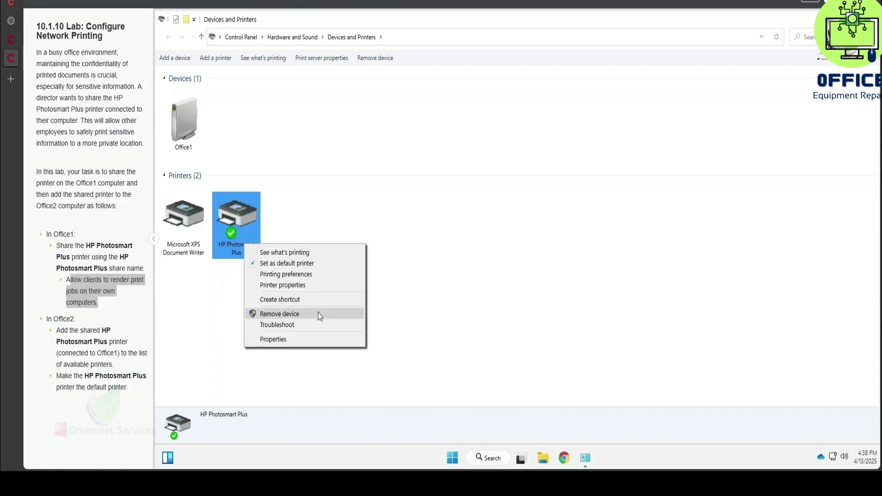
left_click(435, 220)
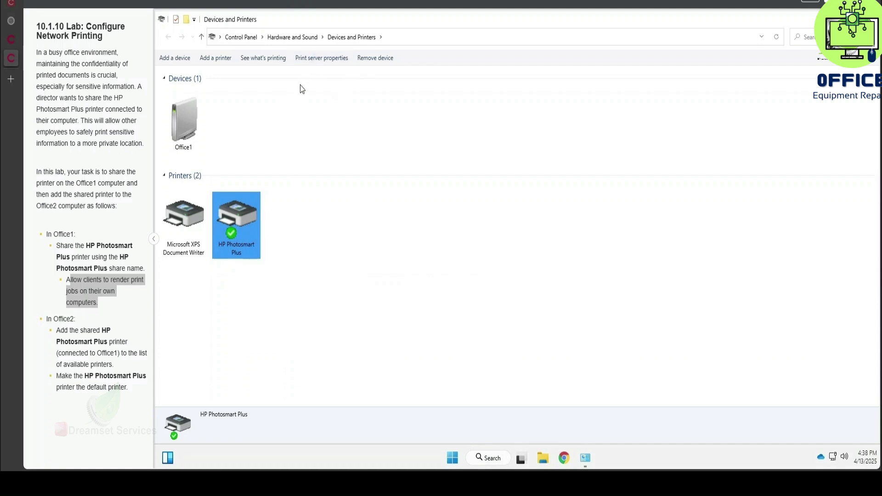
left_click(320, 58)
Share the HP Photosmart Plus printer through its printer properties with the share name HP Photosmart Plus, and save the change.
right_click(254, 237)
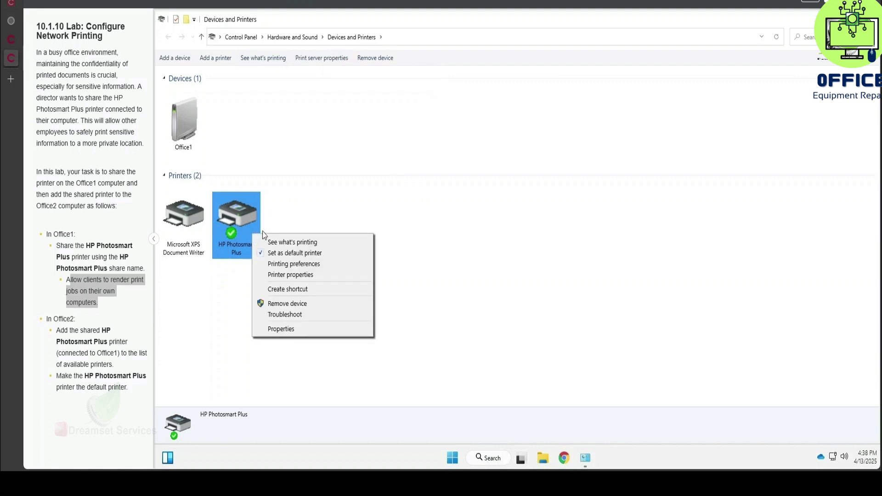
left_click(306, 276)
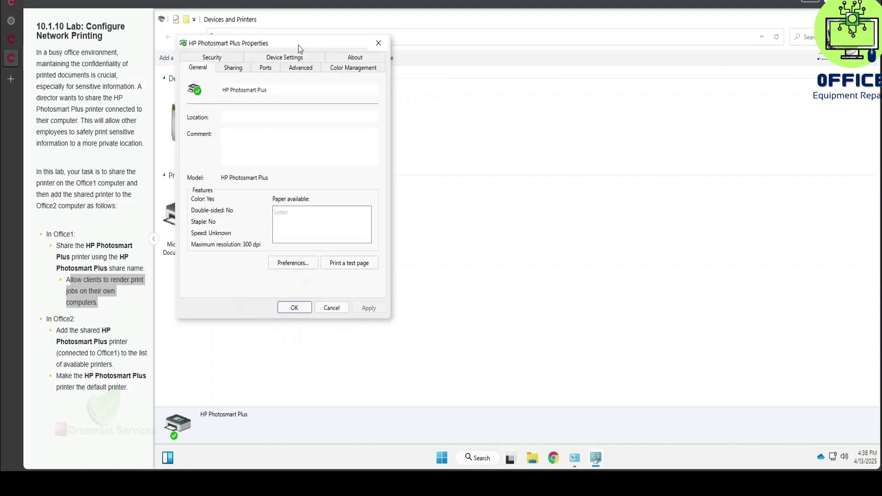
left_click_drag(292, 44, 480, 137)
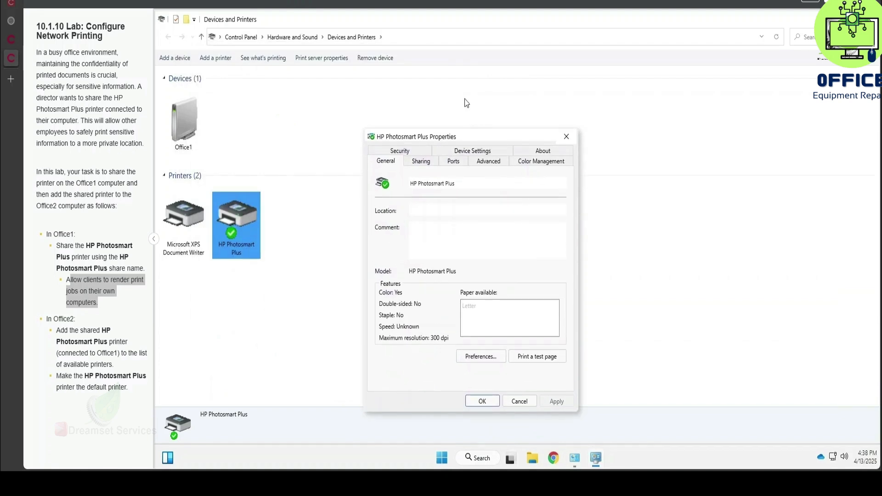
left_click(420, 167)
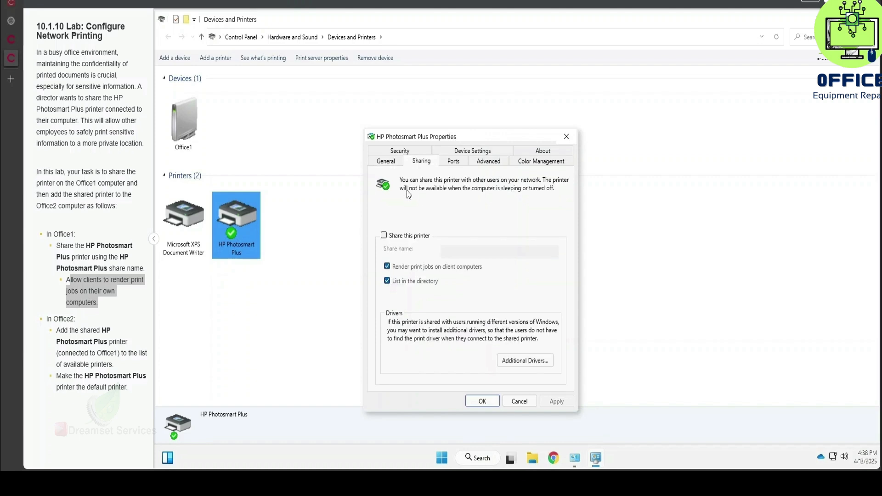
left_click(384, 236)
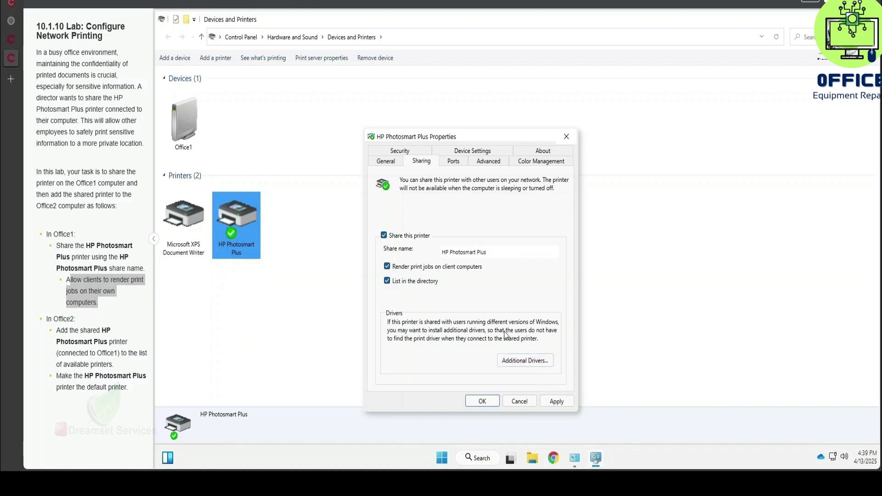
left_click(557, 402)
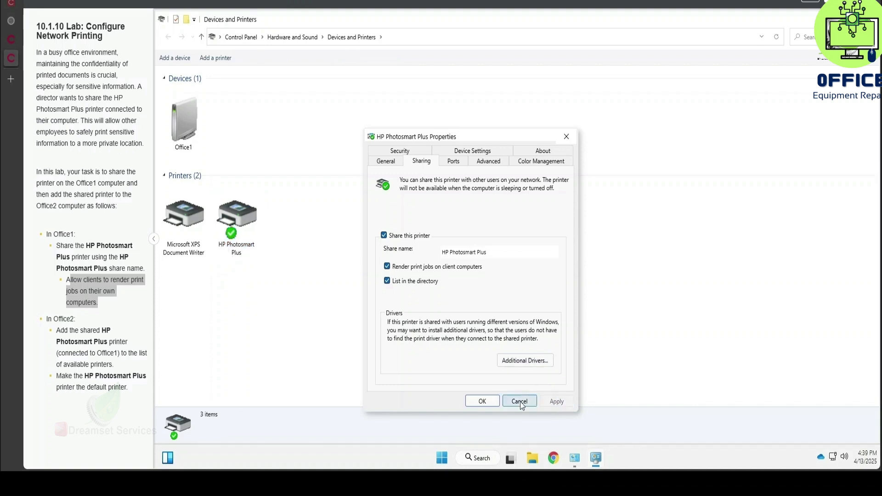
left_click(474, 402)
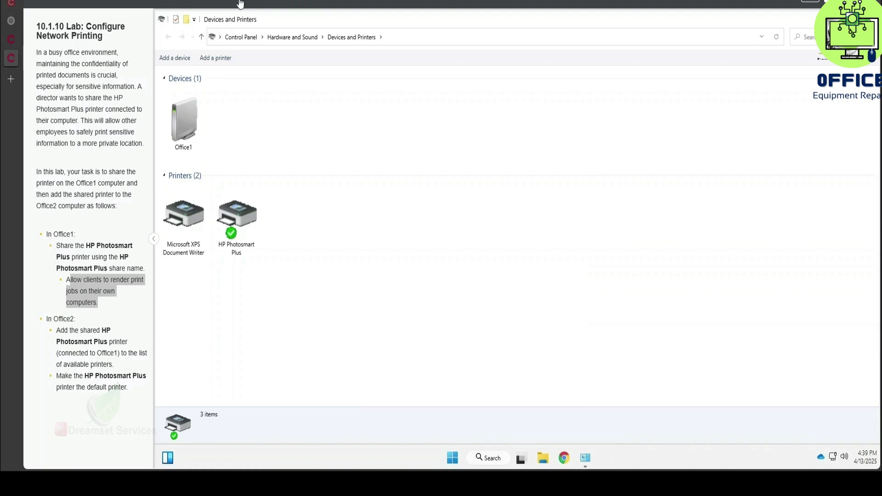
Switch to the Office2 computer from the floor overview and open the Hardware and Sound category of Control Panel.
left_click(180, 1)
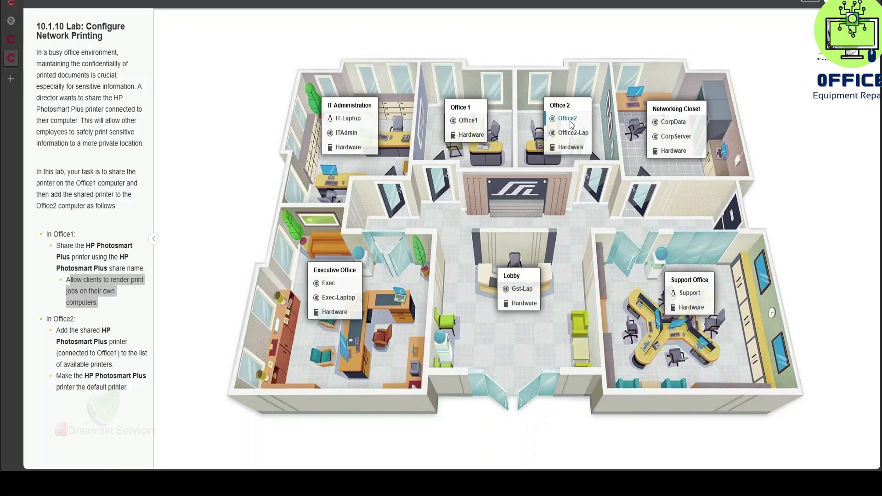
left_click(570, 122)
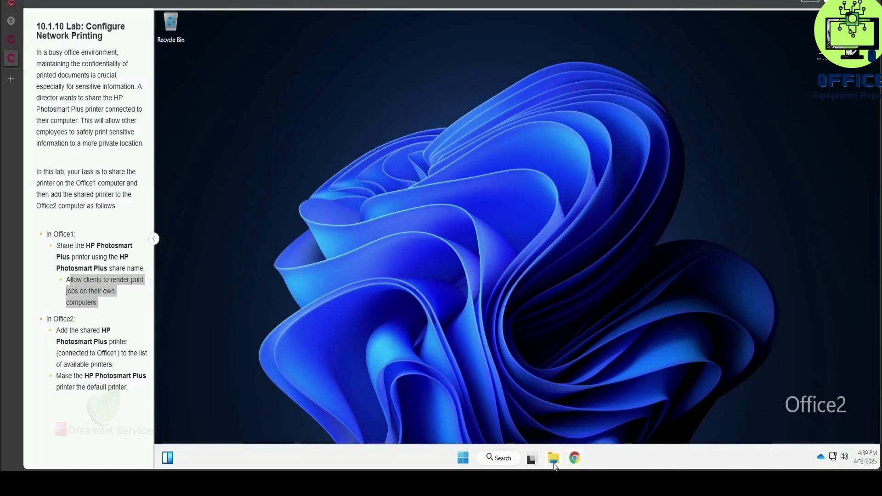
left_click(498, 458)
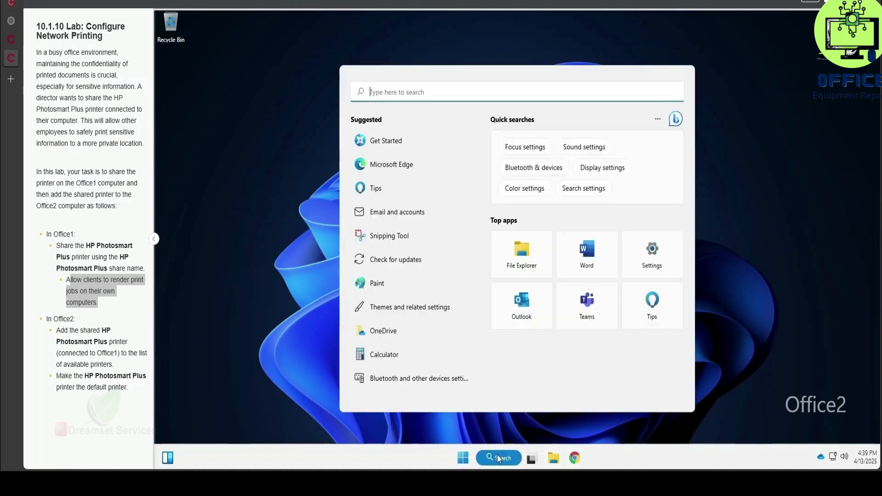
type("con")
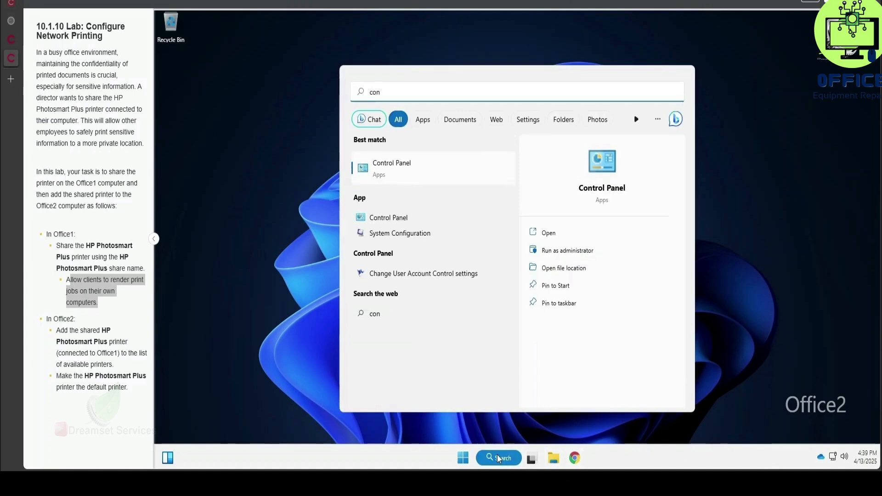
key("Return")
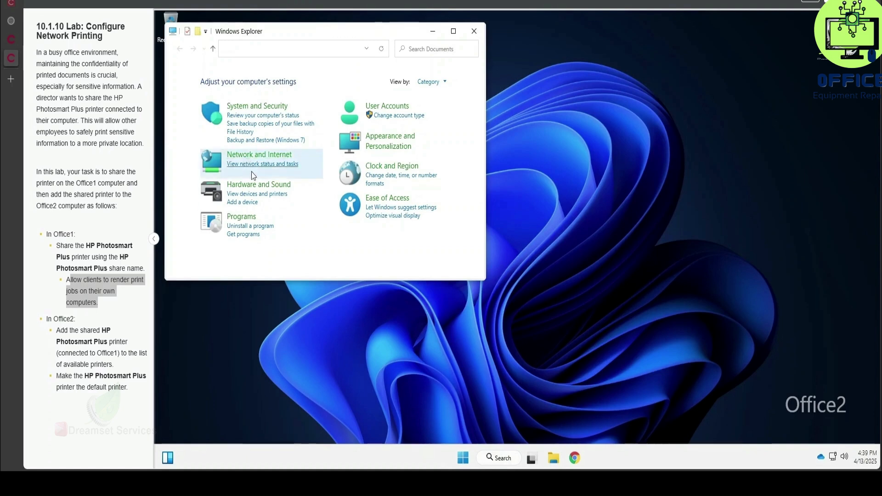
left_click(247, 185)
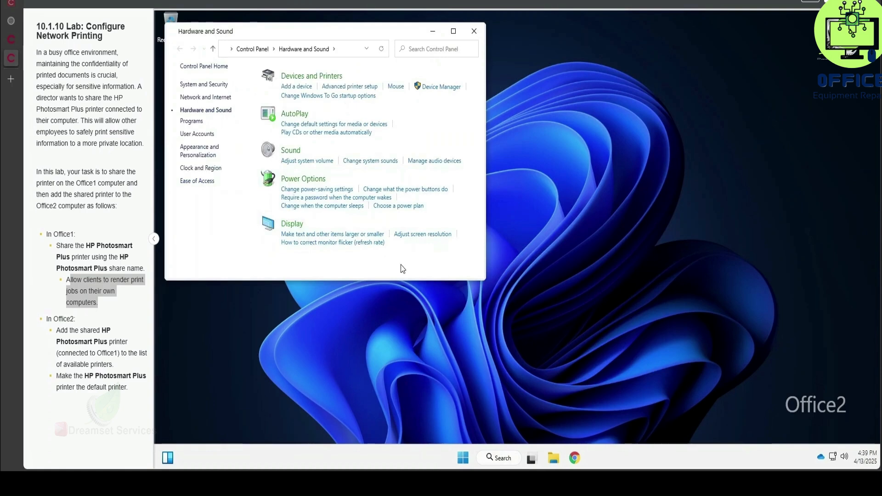
Add the shared HP Photosmart Plus on Office1 printer through Devices and Printers on Office2 and set it as the default printer.
left_click(315, 76)
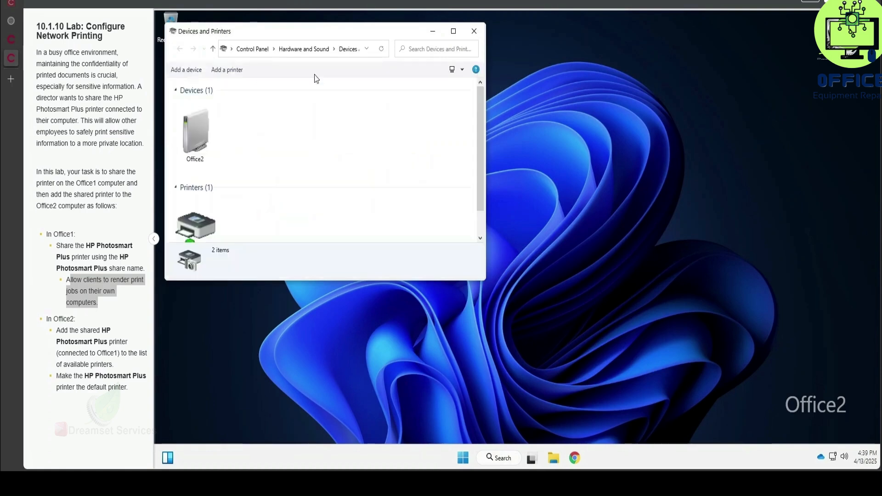
left_click(453, 31)
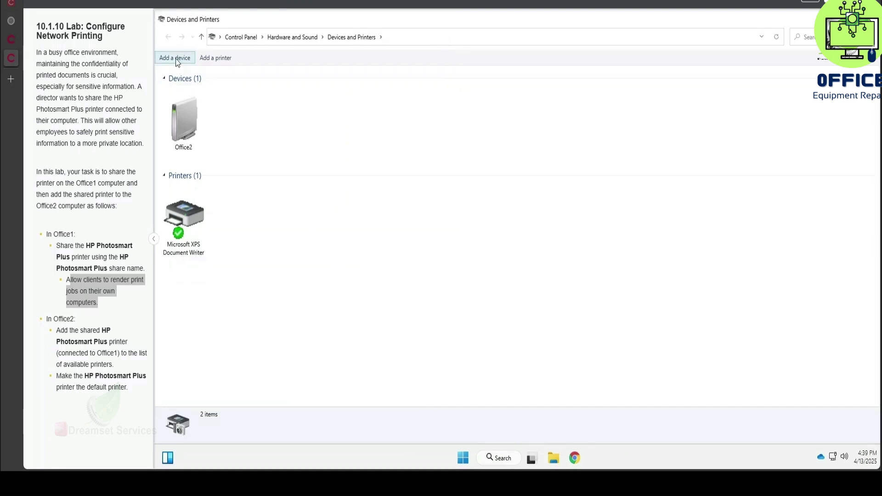
left_click(215, 58)
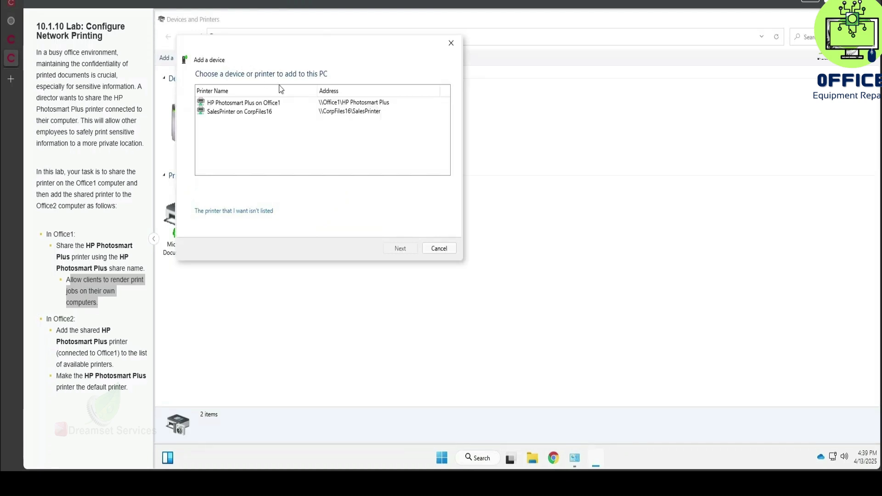
left_click(264, 105)
double_click(265, 105)
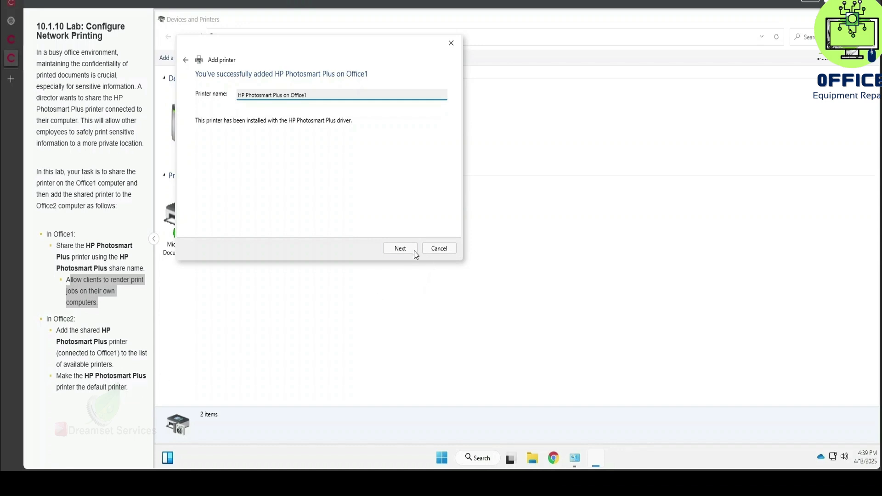
left_click(401, 249)
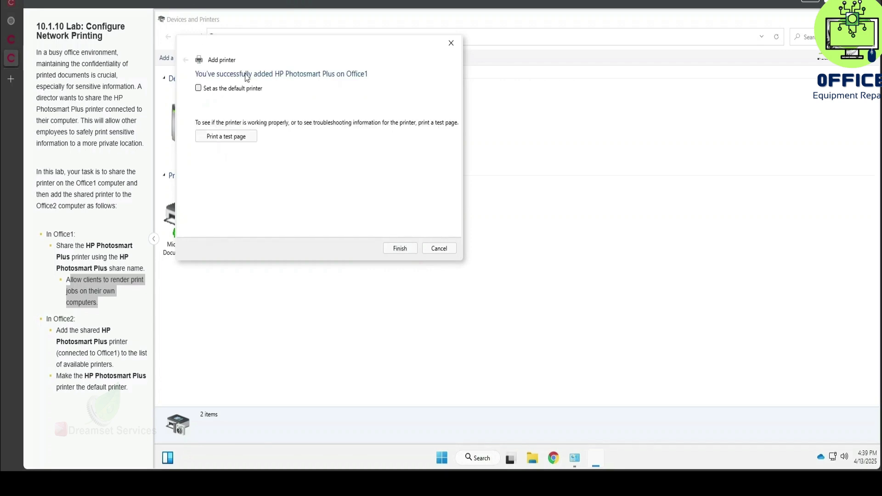
left_click(250, 90)
left_click(400, 249)
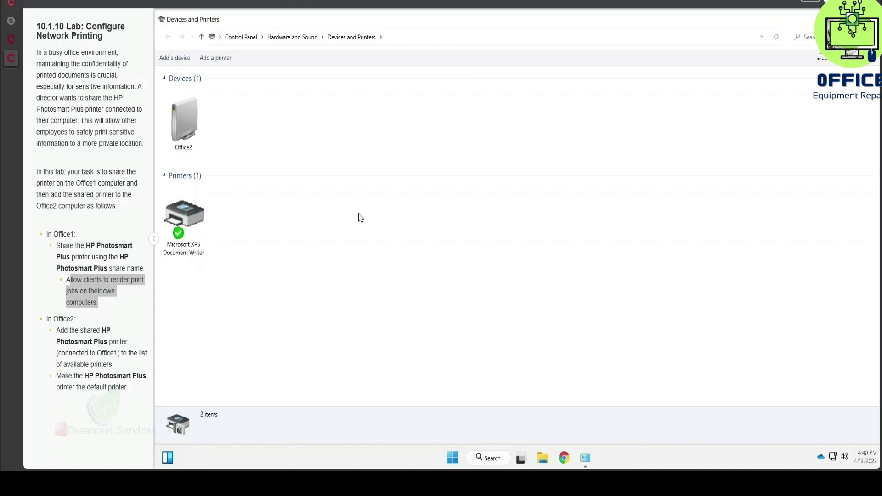
Refresh Devices and Printers, and collapse and re-expand the Printers group to check for the added printer.
right_click(302, 203)
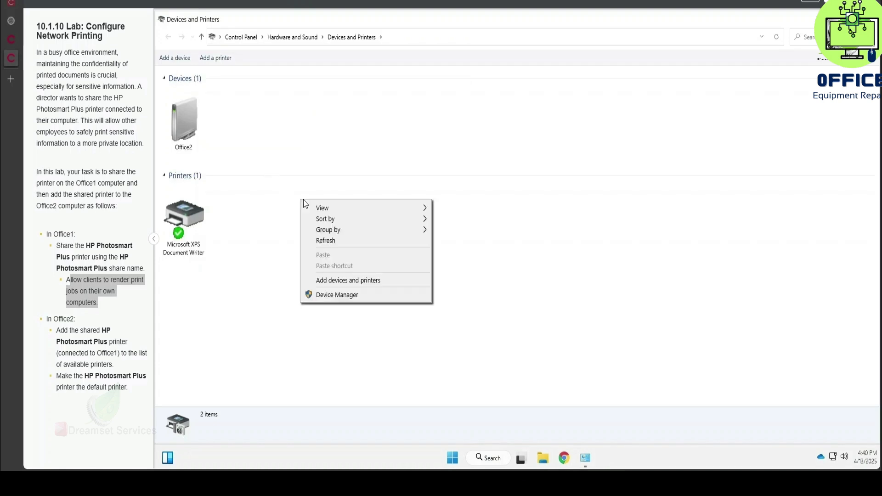
left_click(366, 241)
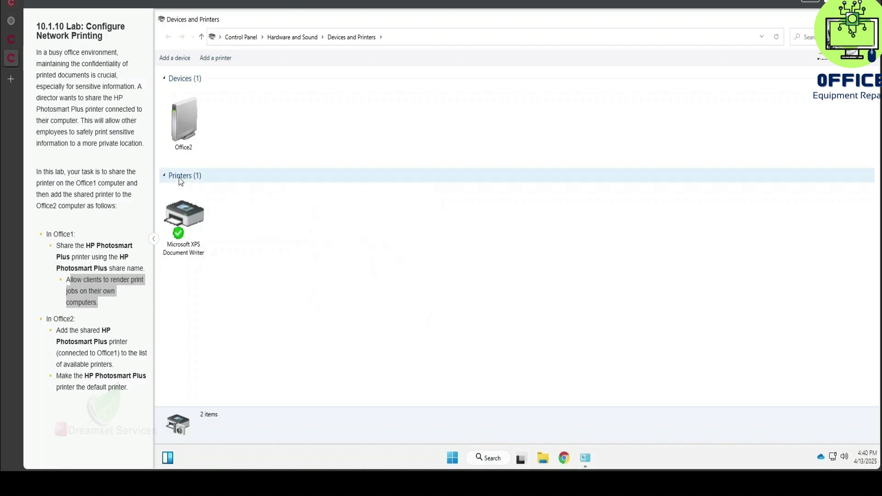
left_click(166, 175)
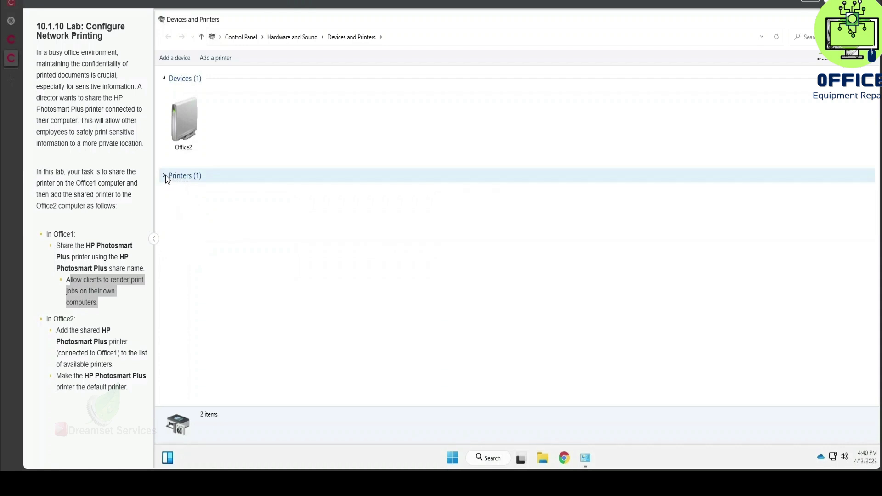
left_click(166, 175)
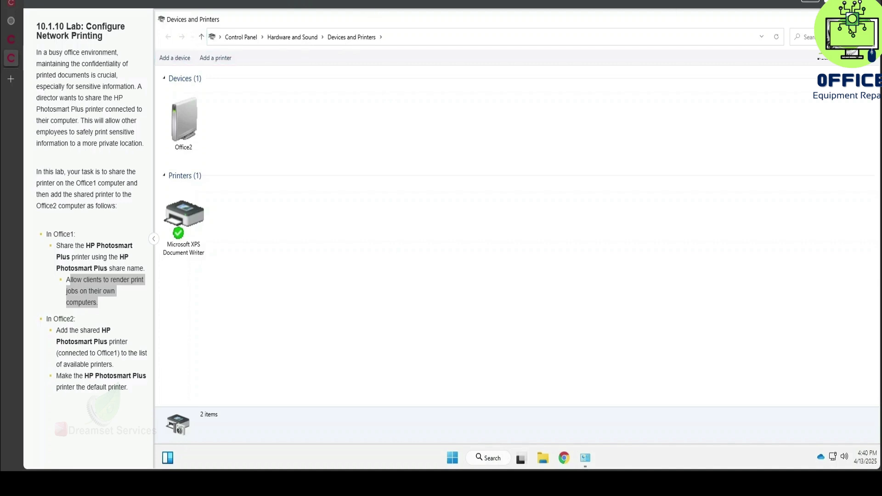
Close Devices and Printers on Office2 and submit the lab for scoring.
left_click(870, 19)
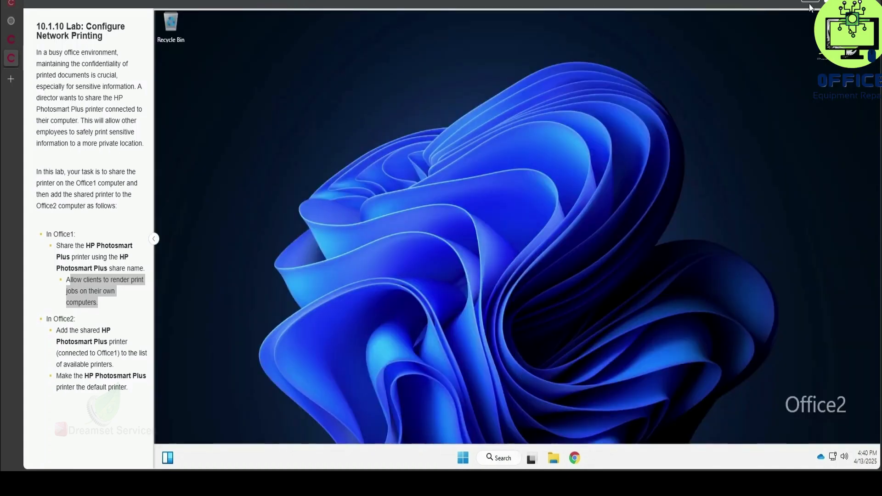
left_click(848, 1)
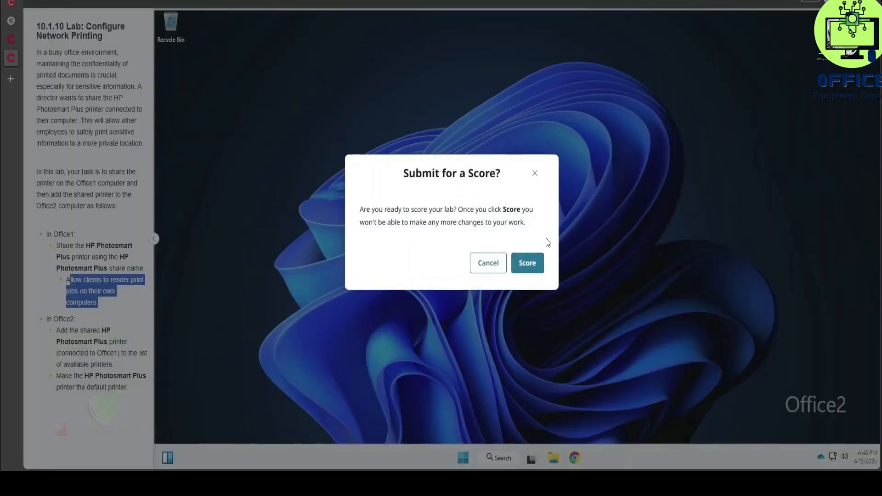
left_click(528, 265)
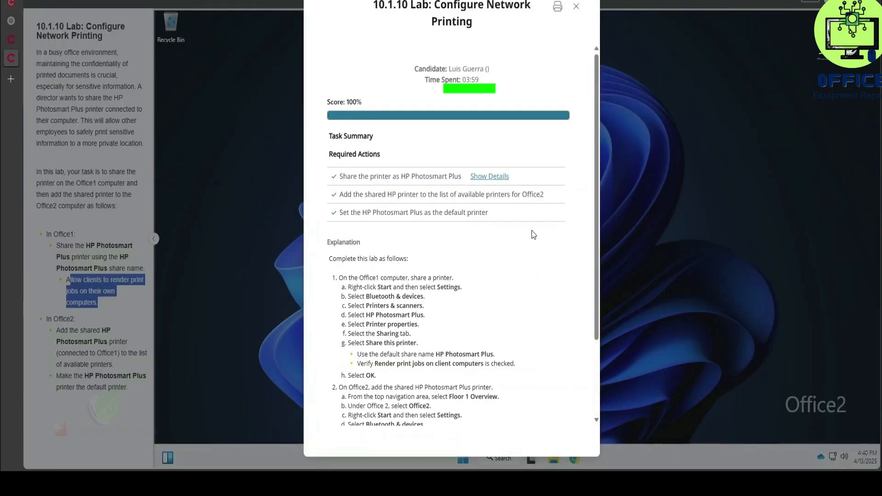
Show the details of the printer sharing task in the score report and review the required actions and explanation.
left_click(489, 176)
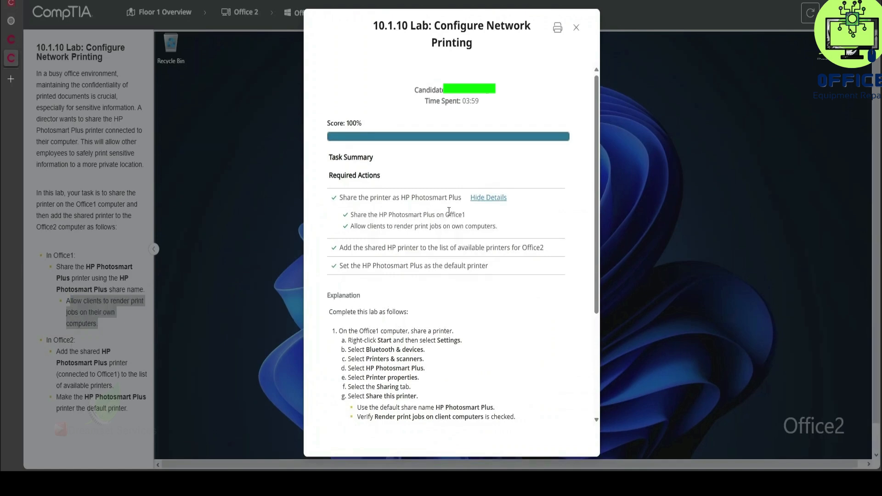
scroll(450, 211, "down", 3)
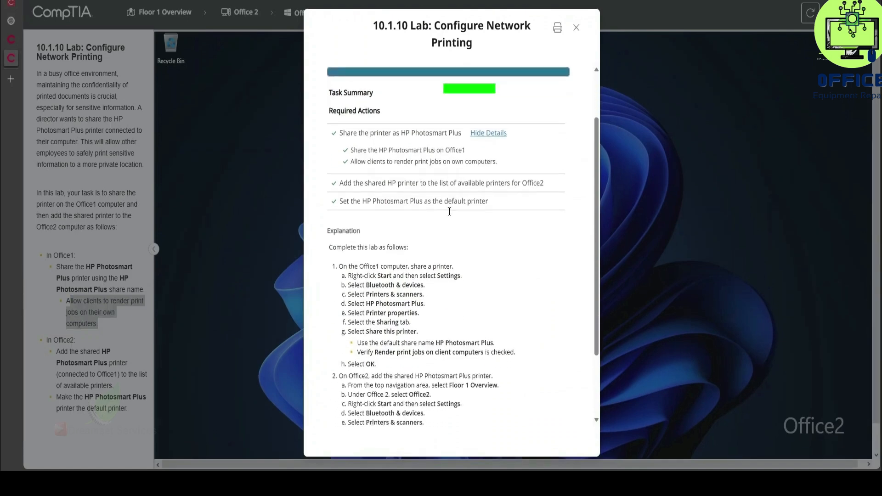
scroll(450, 212, "down", 1)
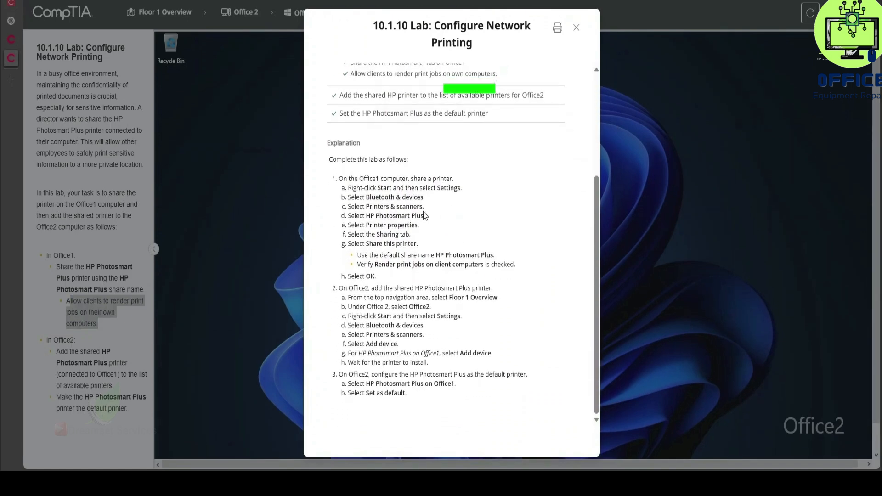
scroll(405, 212, "up", 3)
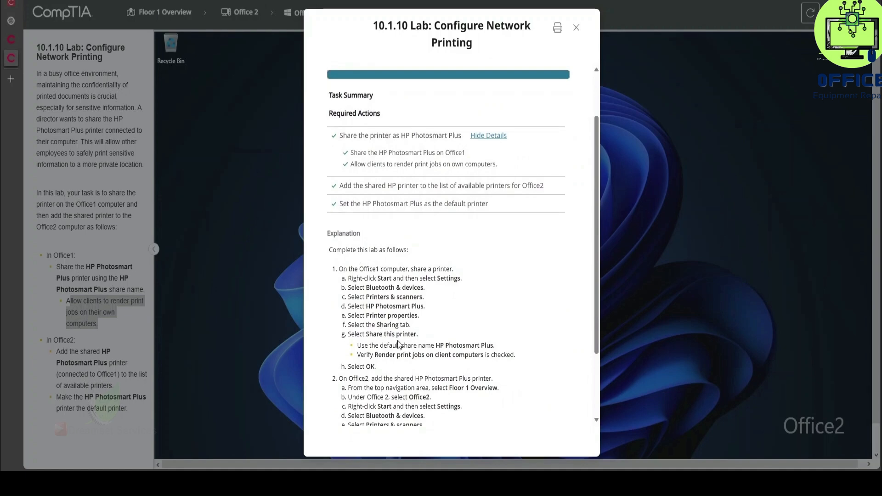
scroll(398, 342, "down", 2)
scroll(399, 340, "down", 3)
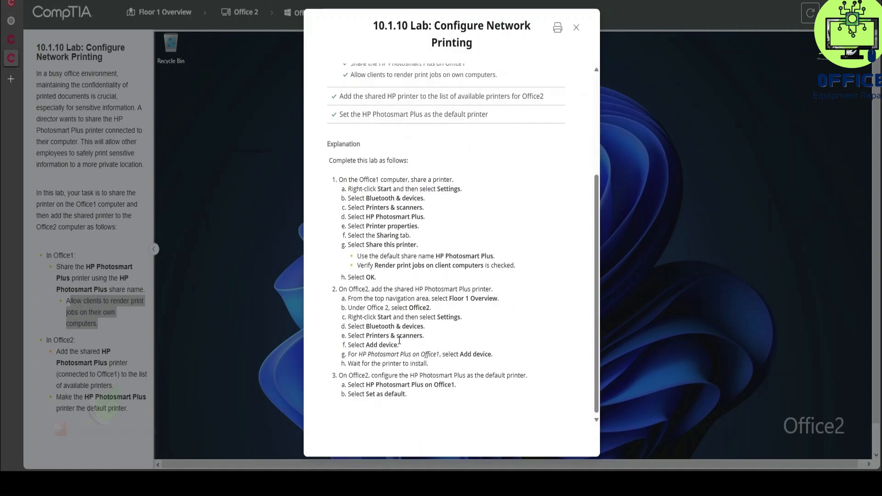